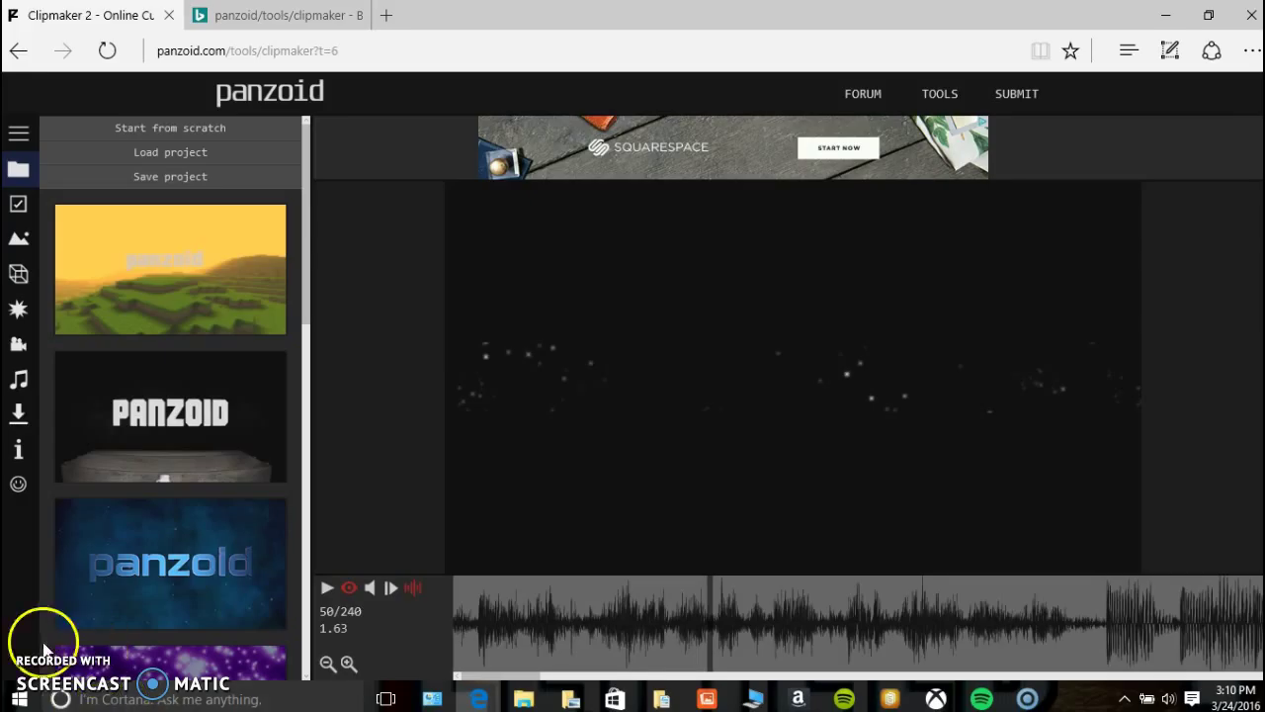
Glance at the Bing results tab, return to Clipmaker, and browse the lower templates.
key(ctrl+Tab)
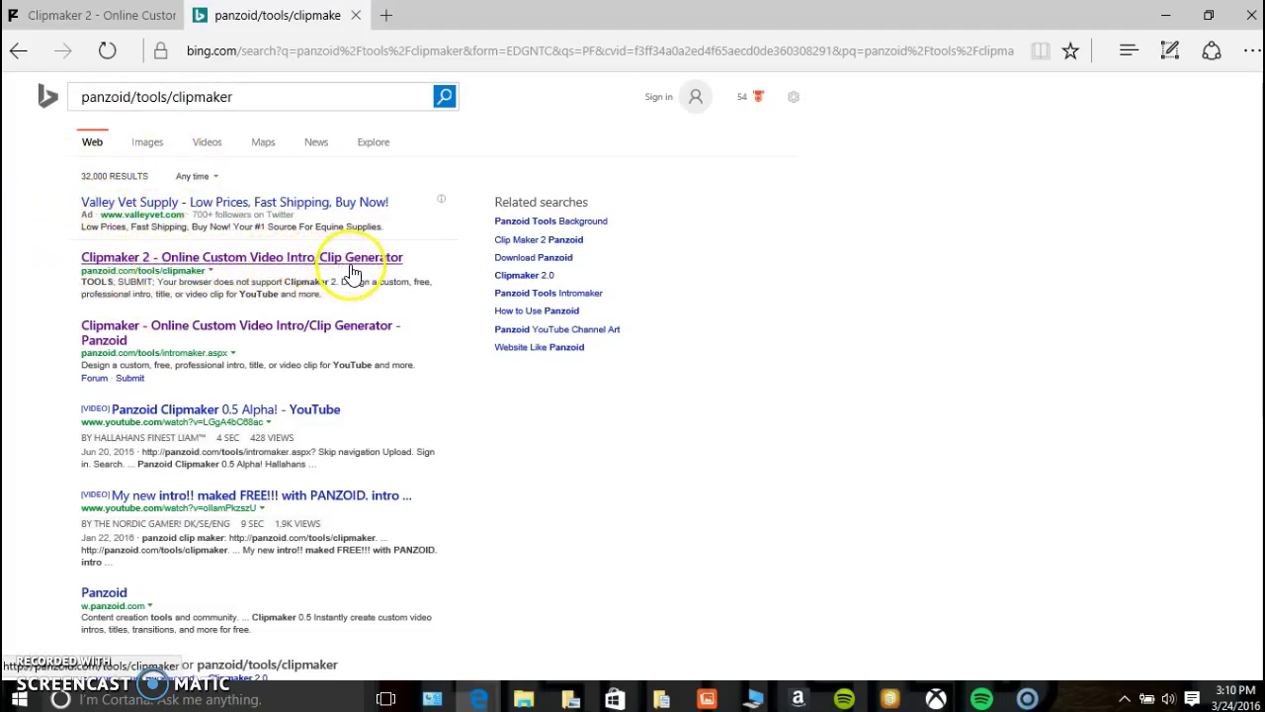
click(53, 16)
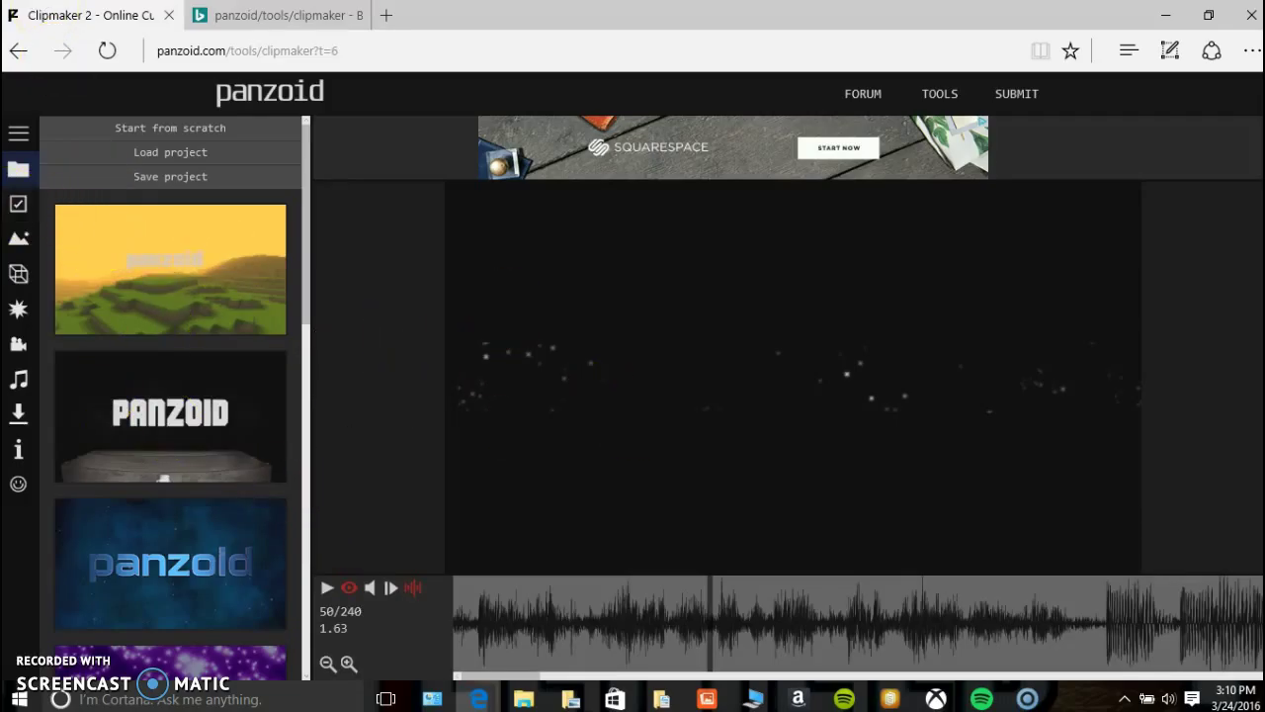
scroll(148, 316, down, 4)
scroll(128, 322, up, 4)
scroll(129, 325, down, 5)
scroll(130, 325, up, 5)
scroll(129, 325, down, 5)
drag(129, 325, 344, 563)
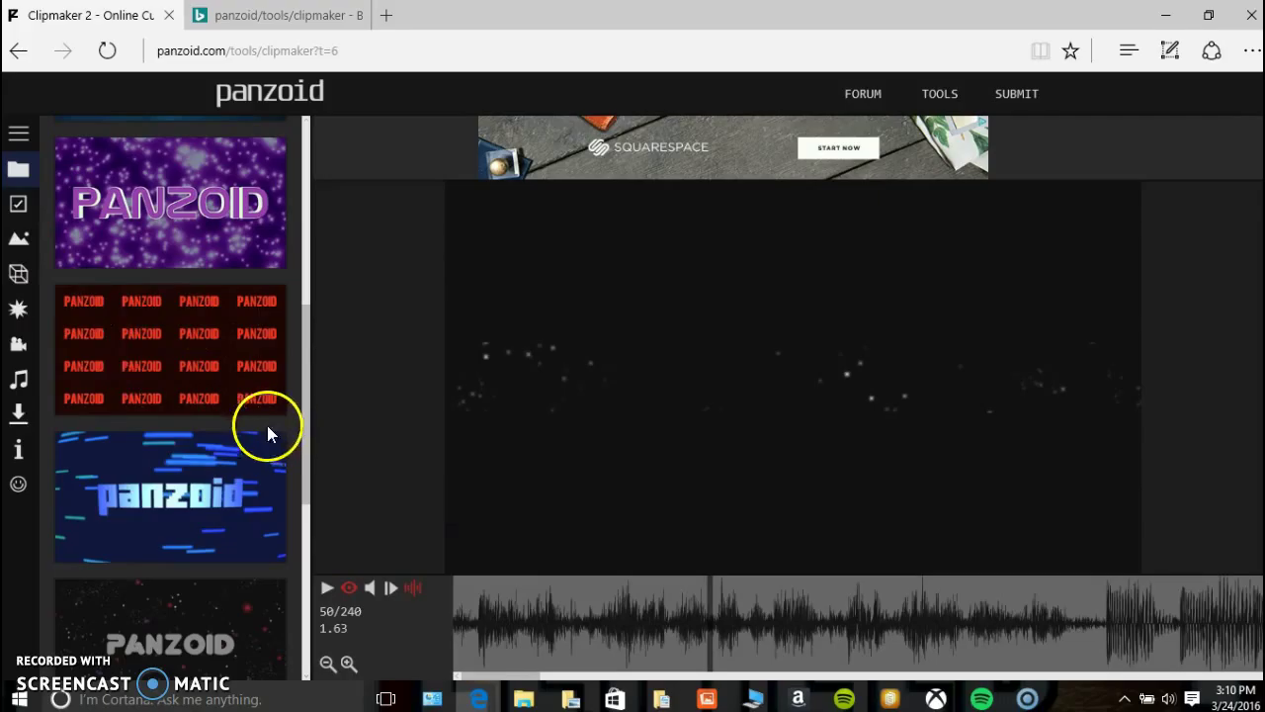
Change the 3D text content to 'YouTube' over the particle background.
click(15, 243)
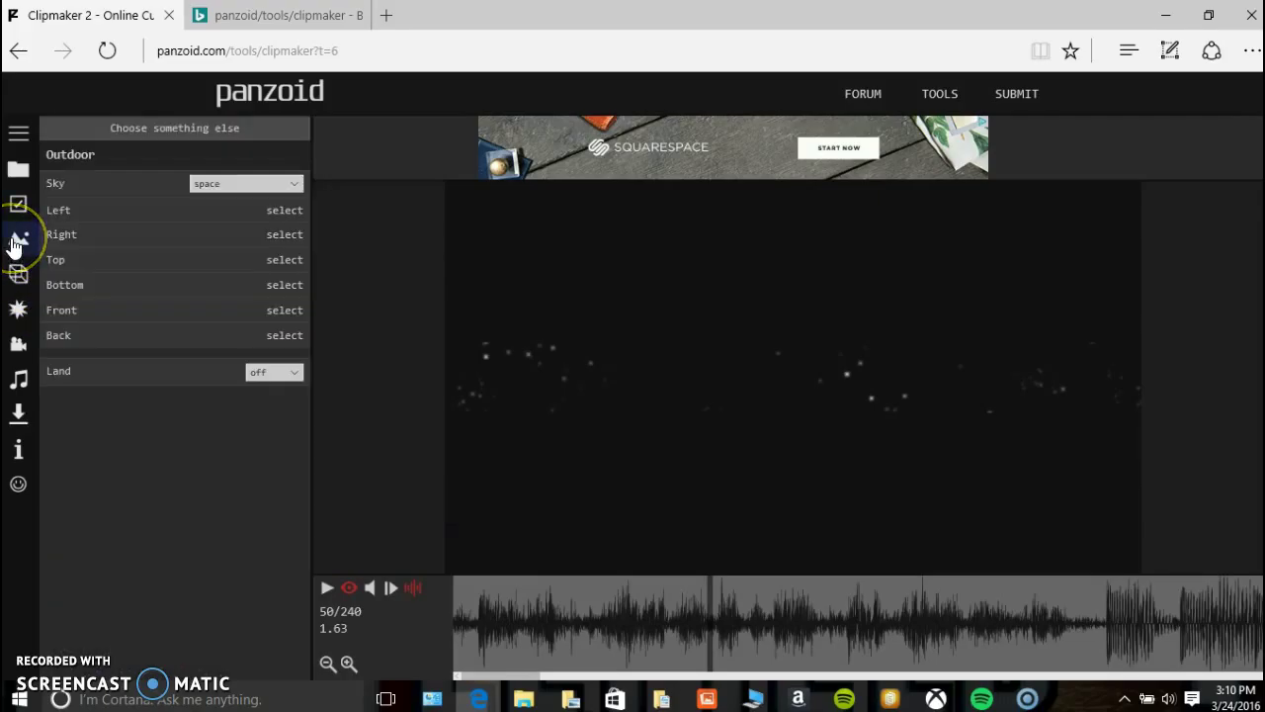
click(15, 274)
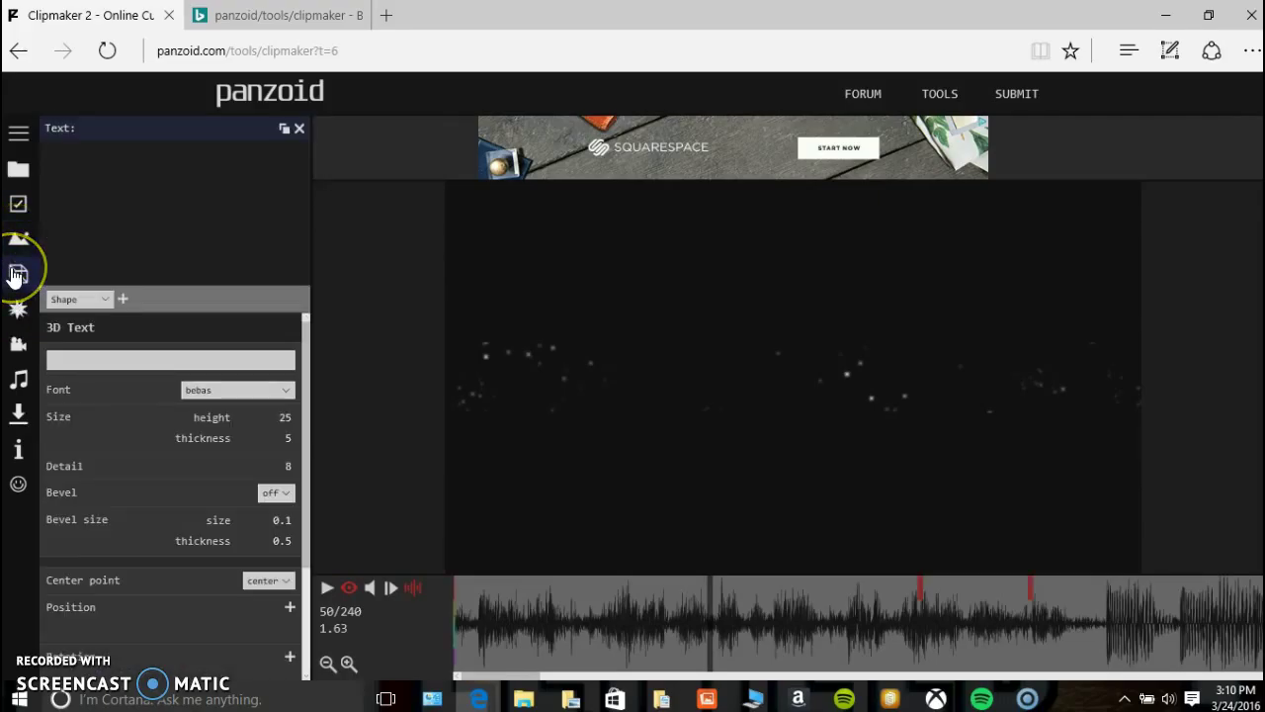
click(75, 357)
text(YouTube)
click(453, 450)
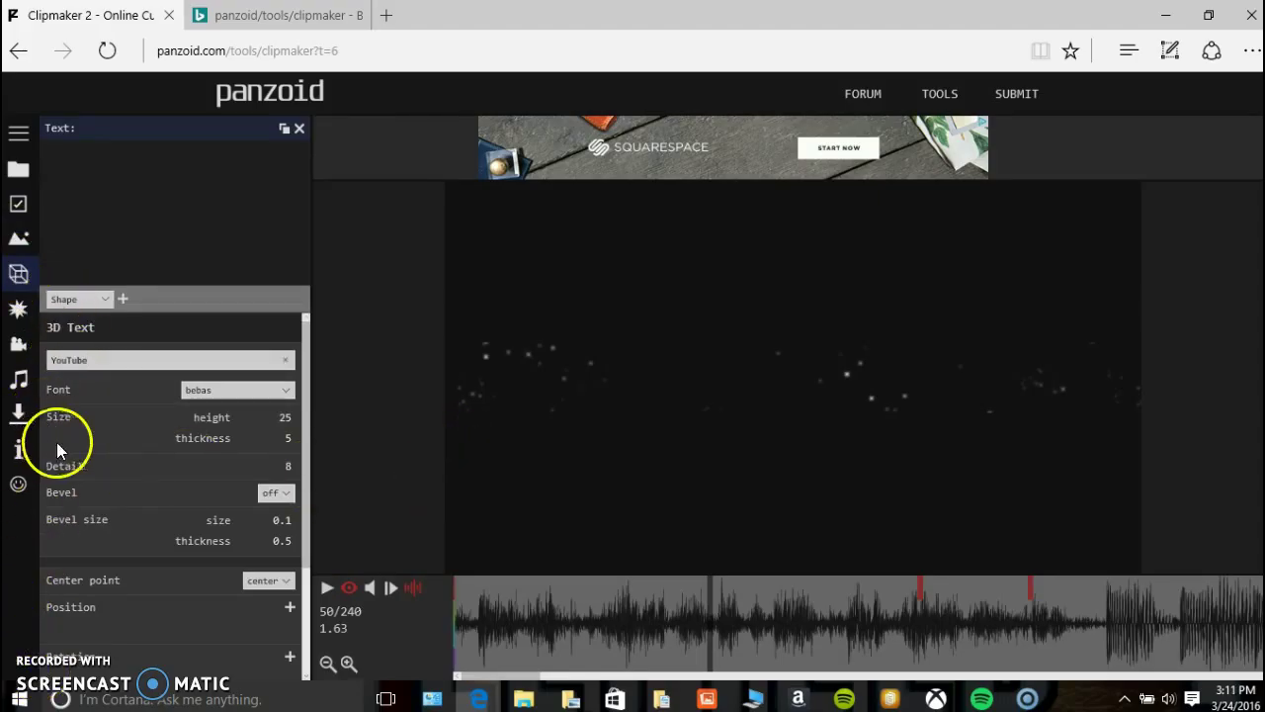
Preview the intro, then show basic settings: 1920x1080, 30 fps, 8 seconds.
click(324, 589)
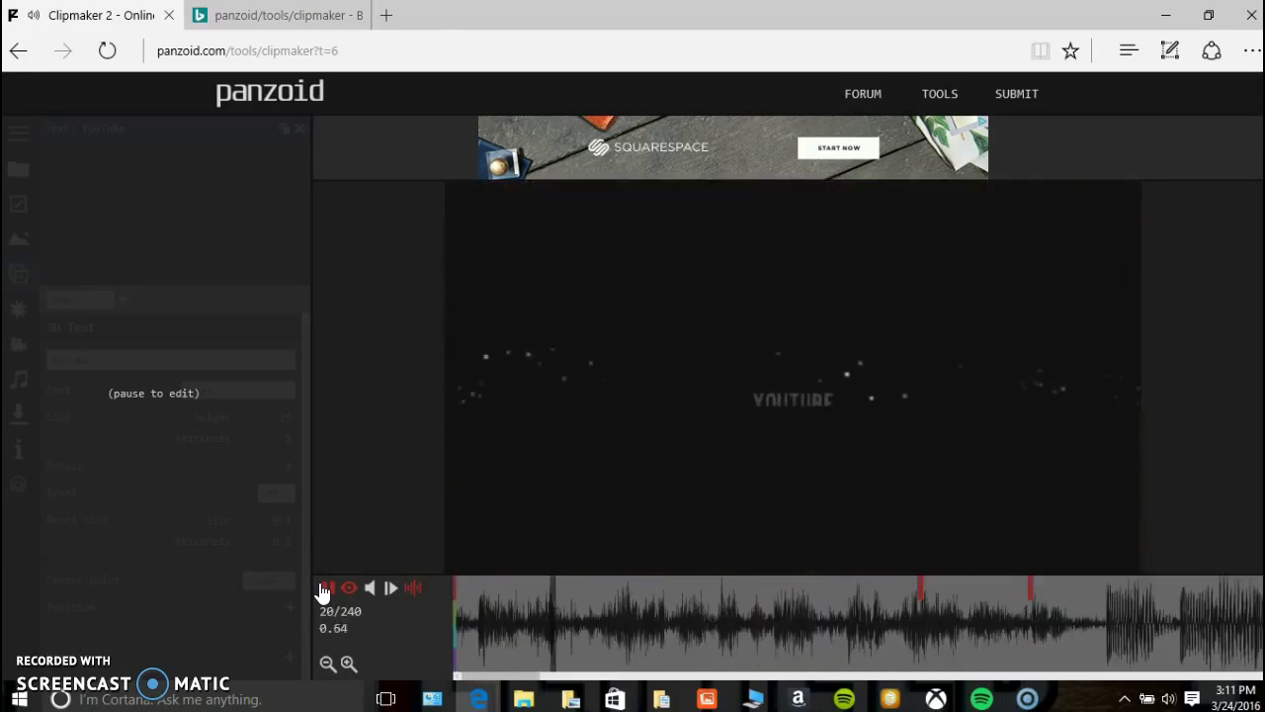
click(324, 589)
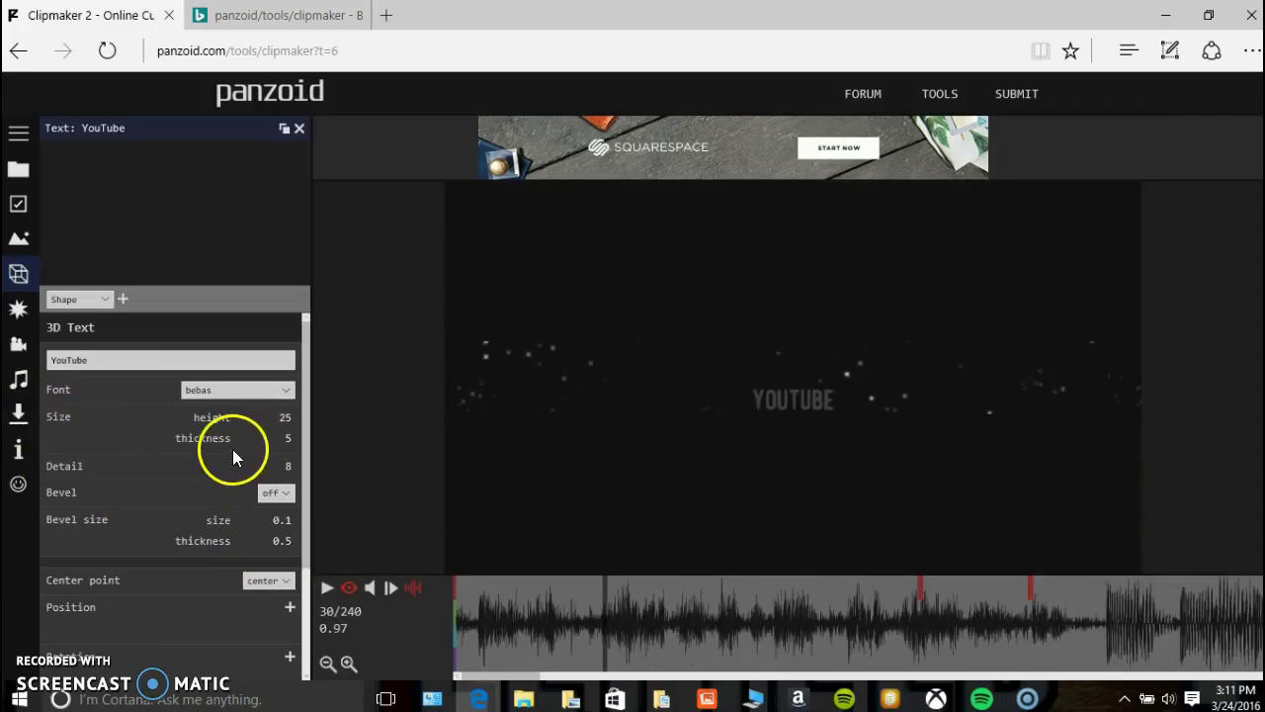
click(22, 241)
click(20, 202)
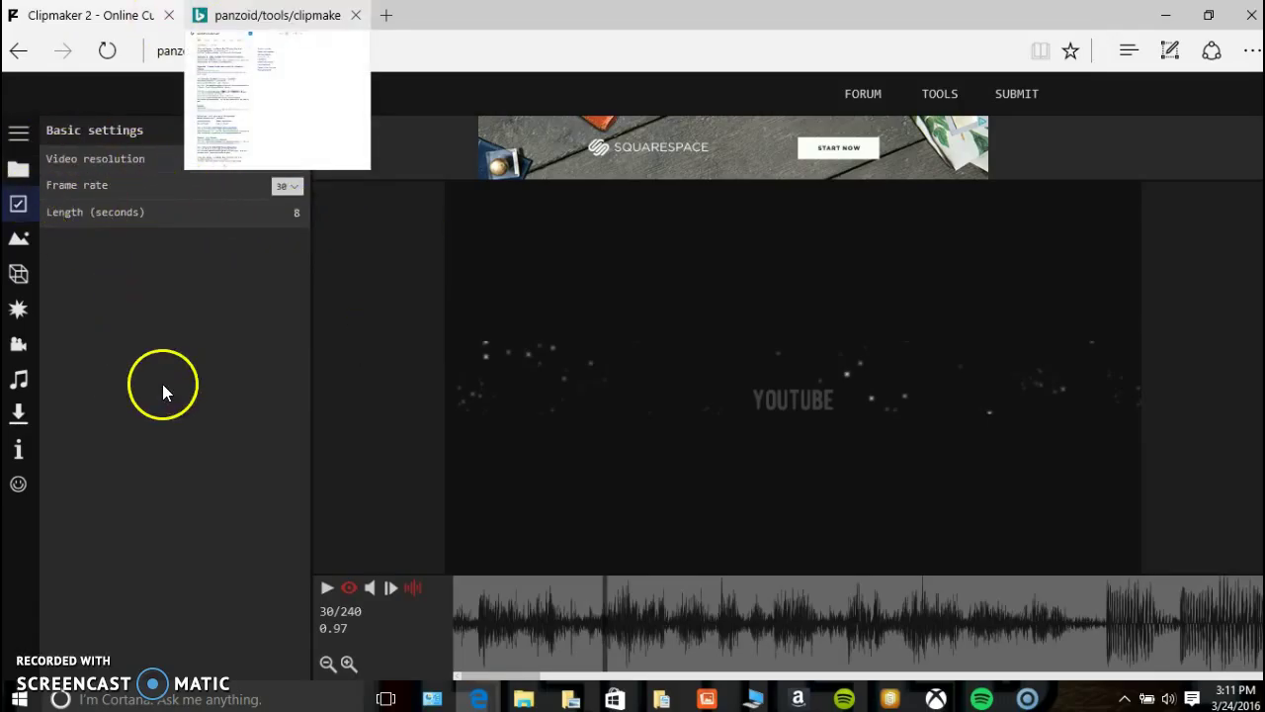
Close the second browser tab holding the Bing search.
click(355, 15)
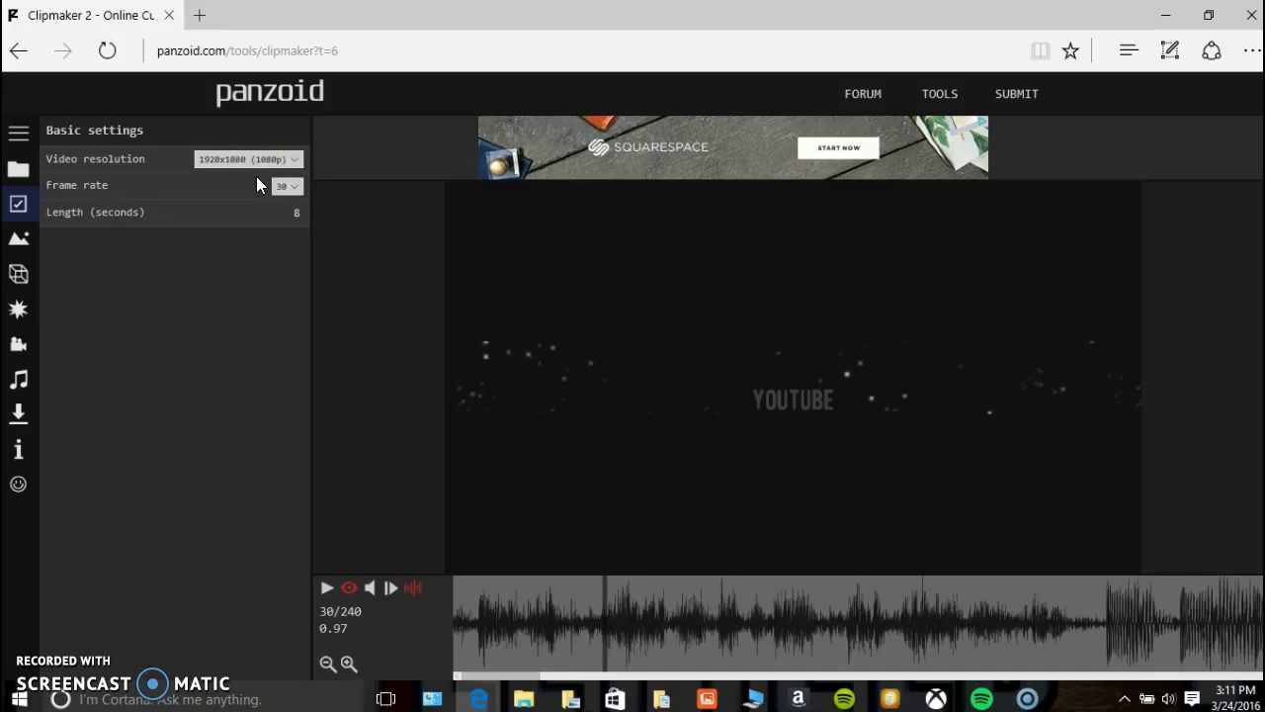
Add a linear camera rotation keyframe at 0, 0, 0.
click(20, 274)
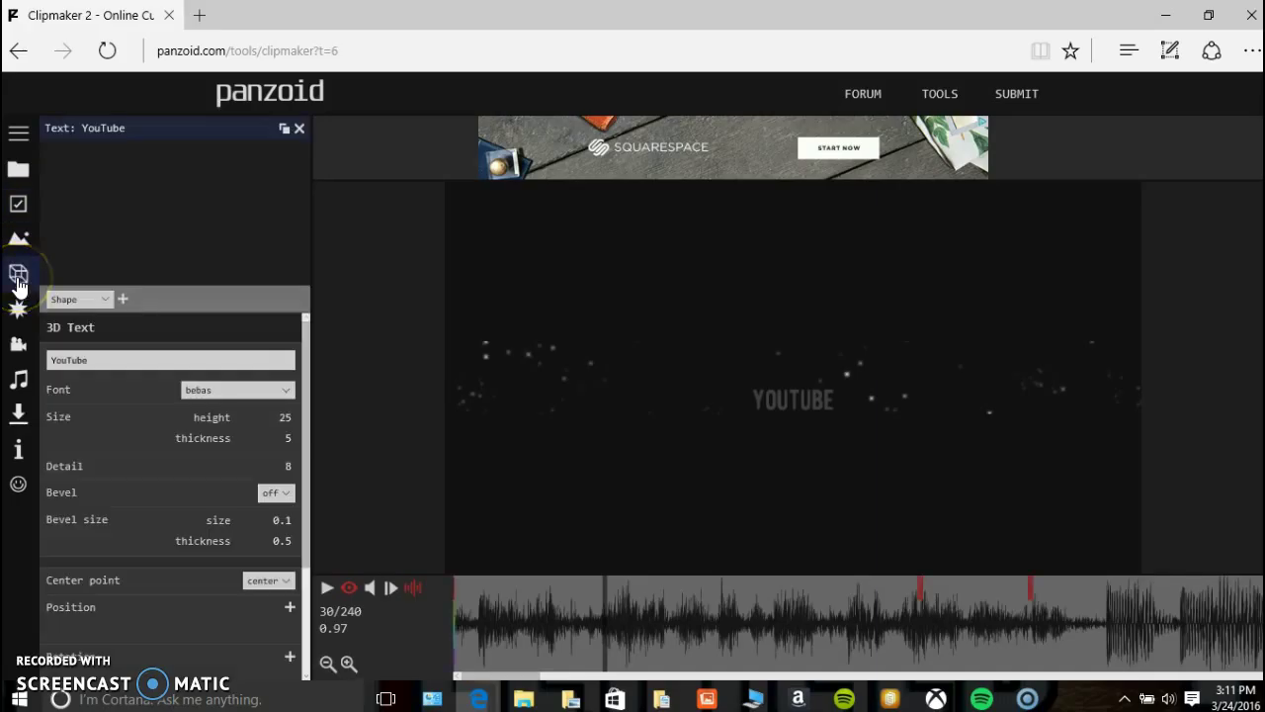
click(19, 322)
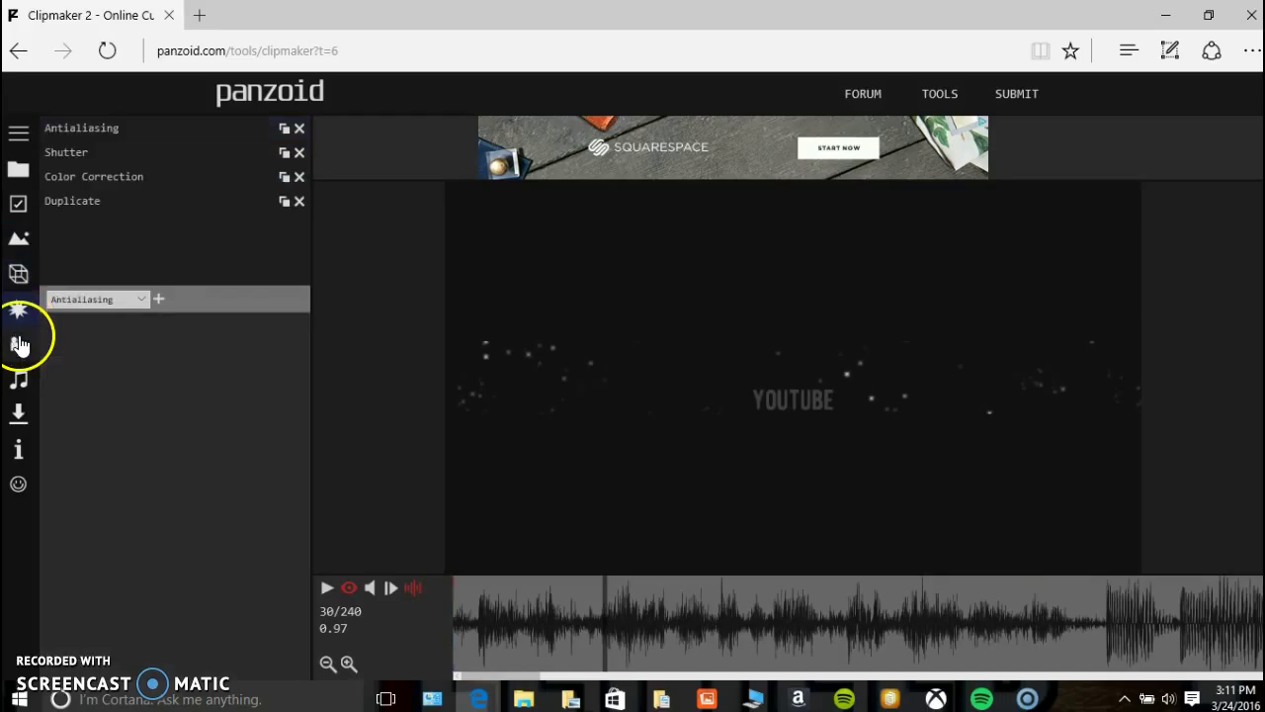
click(20, 344)
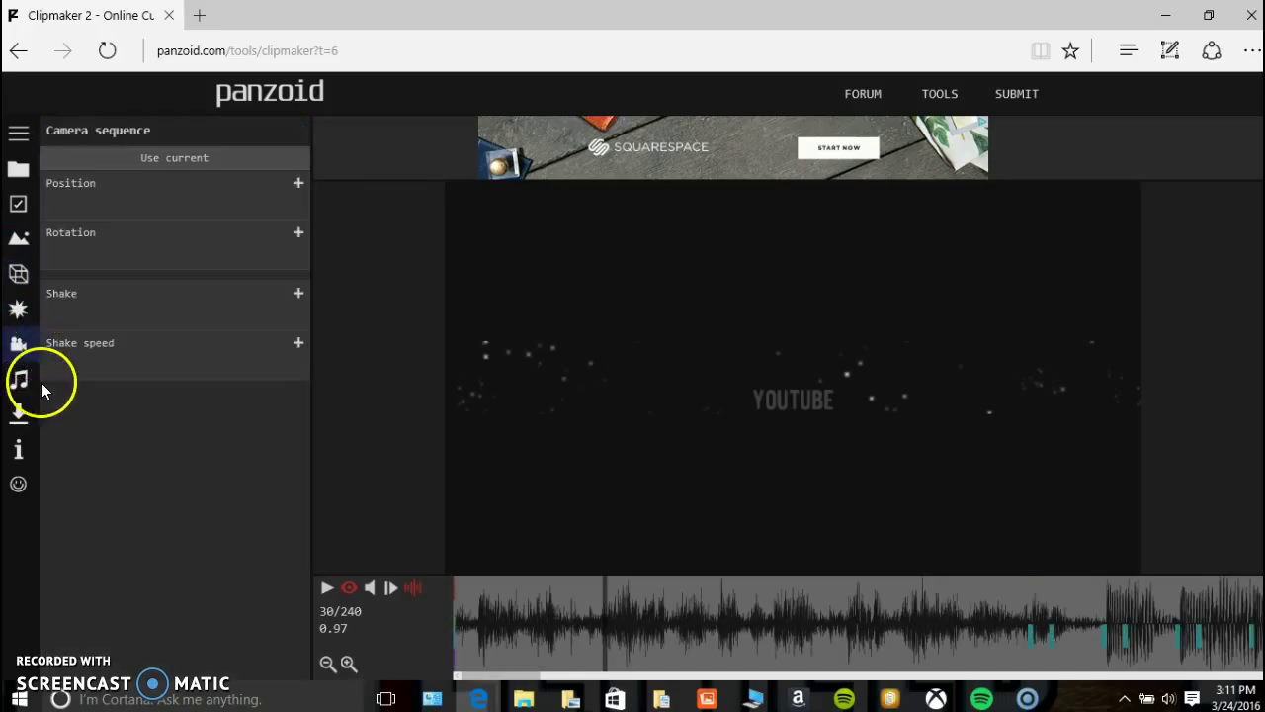
click(299, 234)
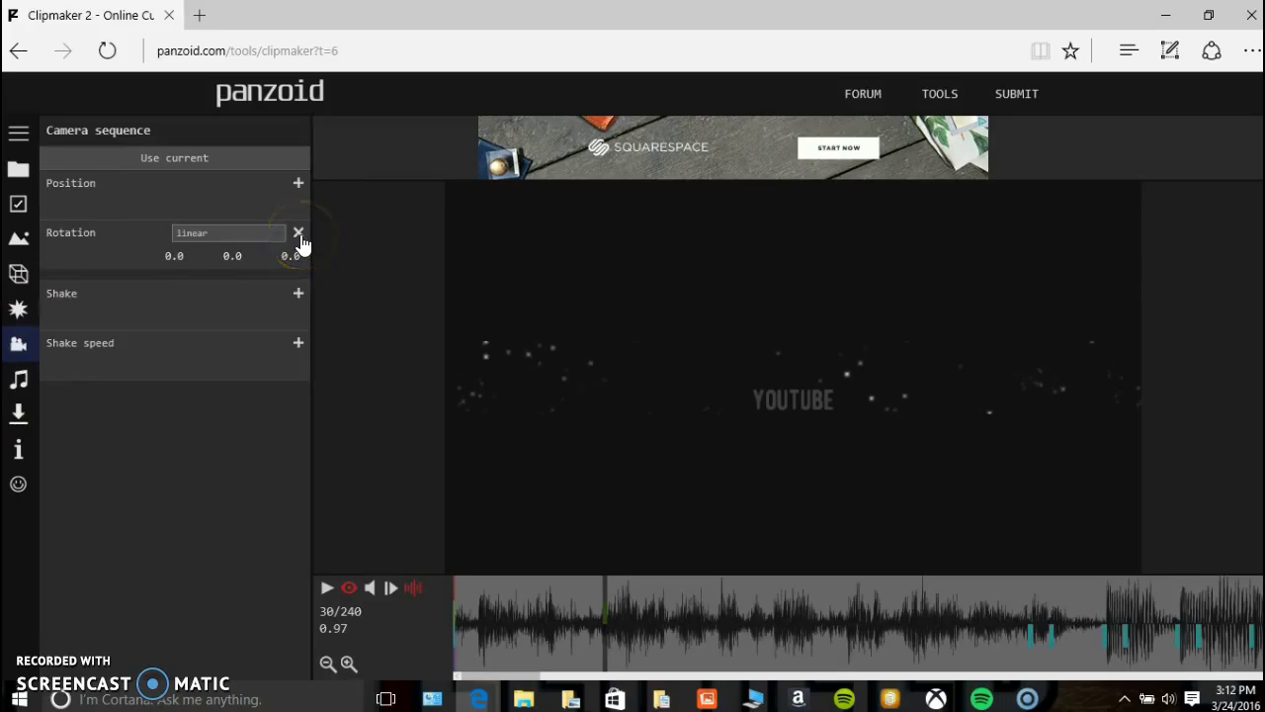
Review the audio, download, feedback, info, and post-effects panels.
click(18, 383)
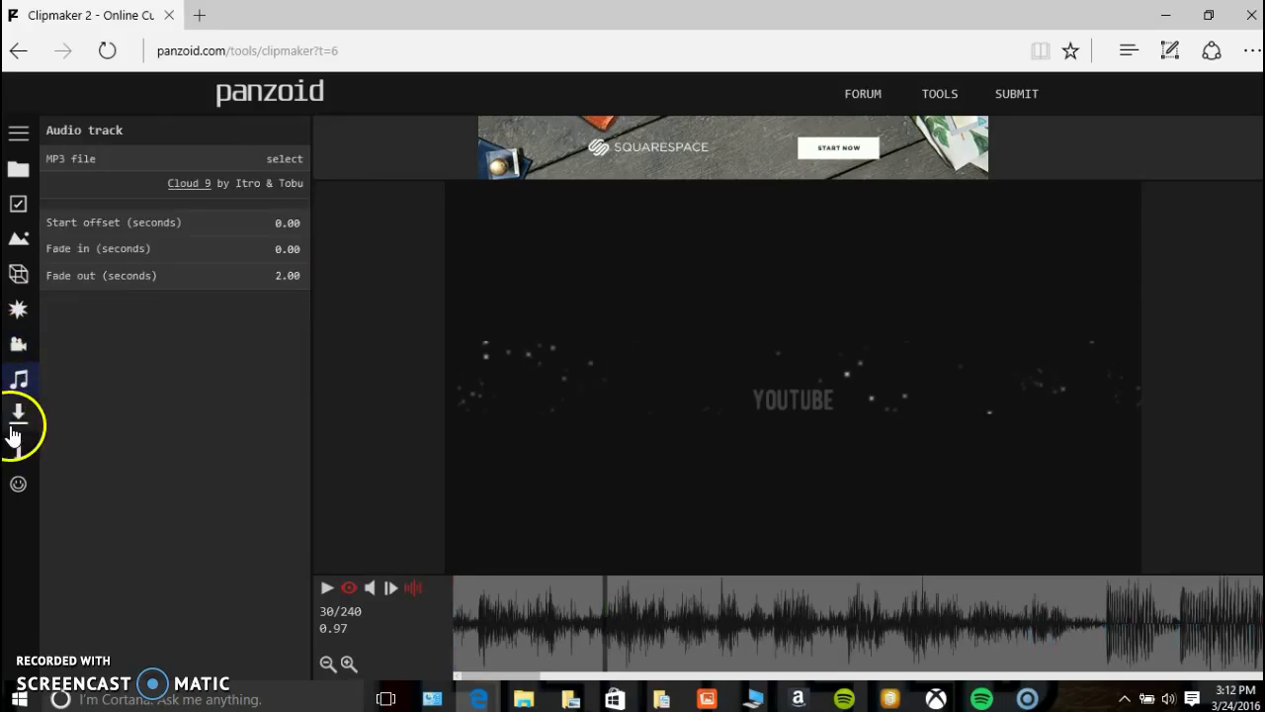
click(16, 421)
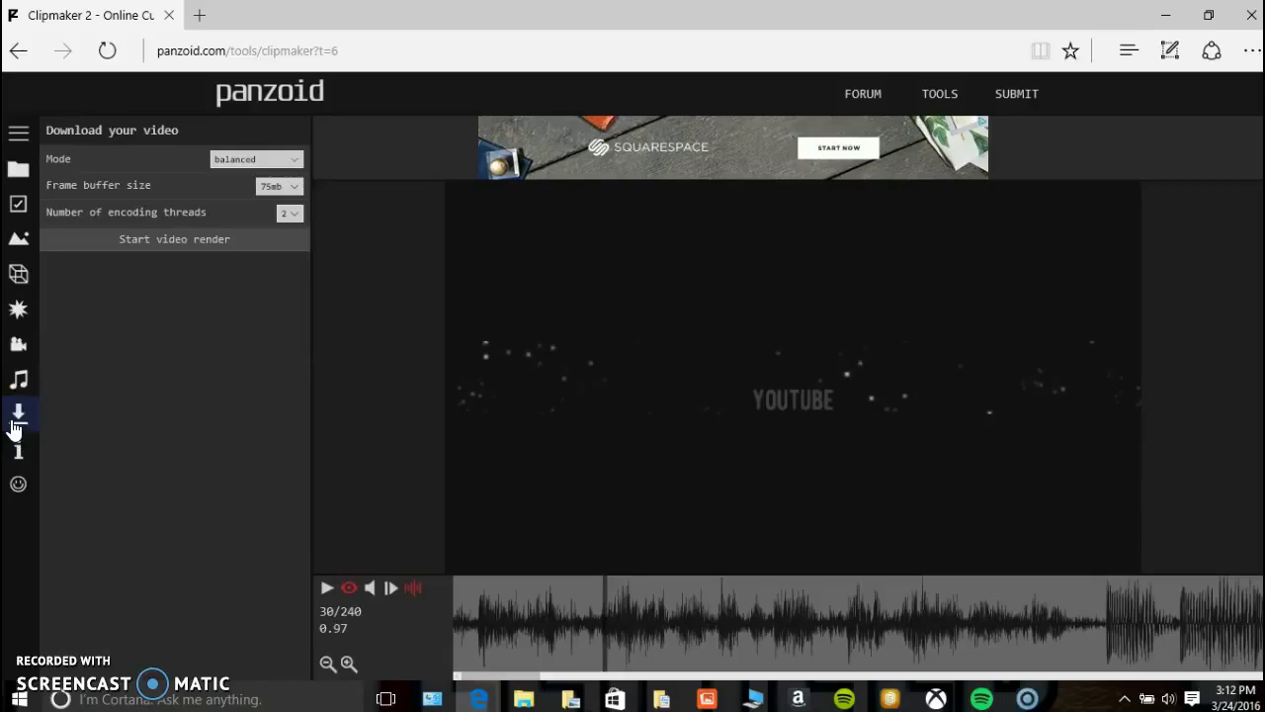
click(21, 494)
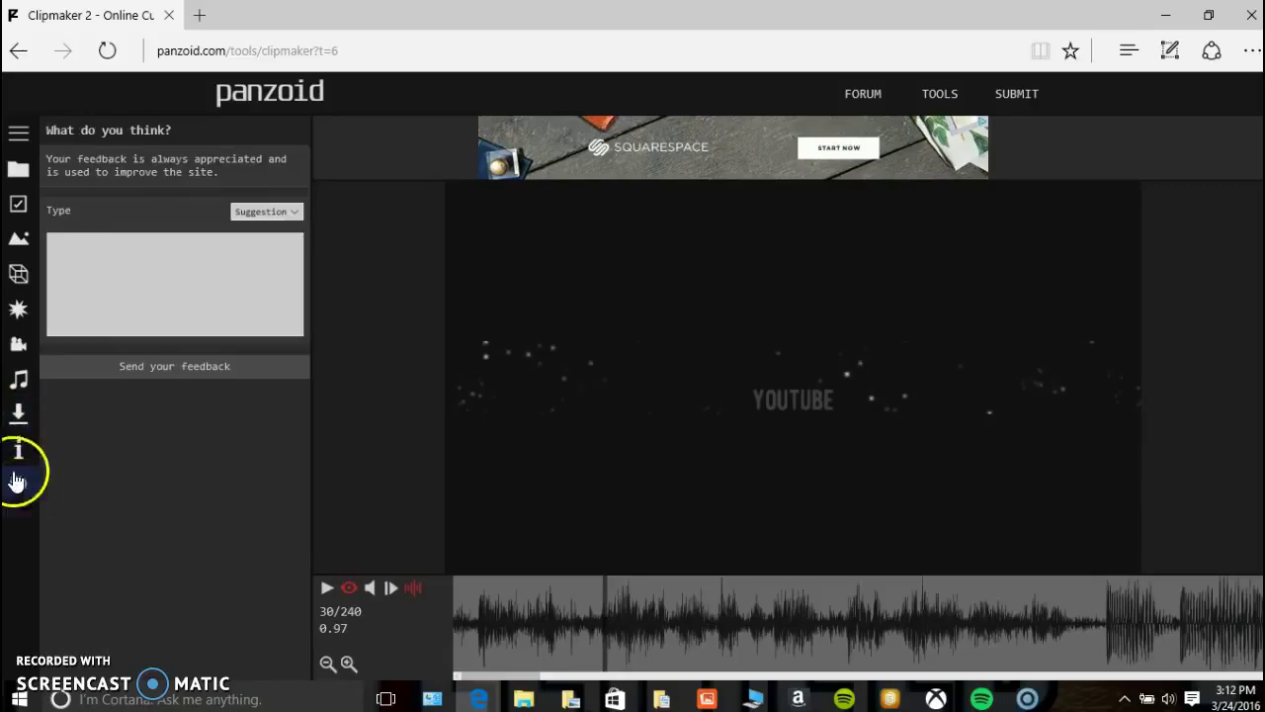
click(29, 465)
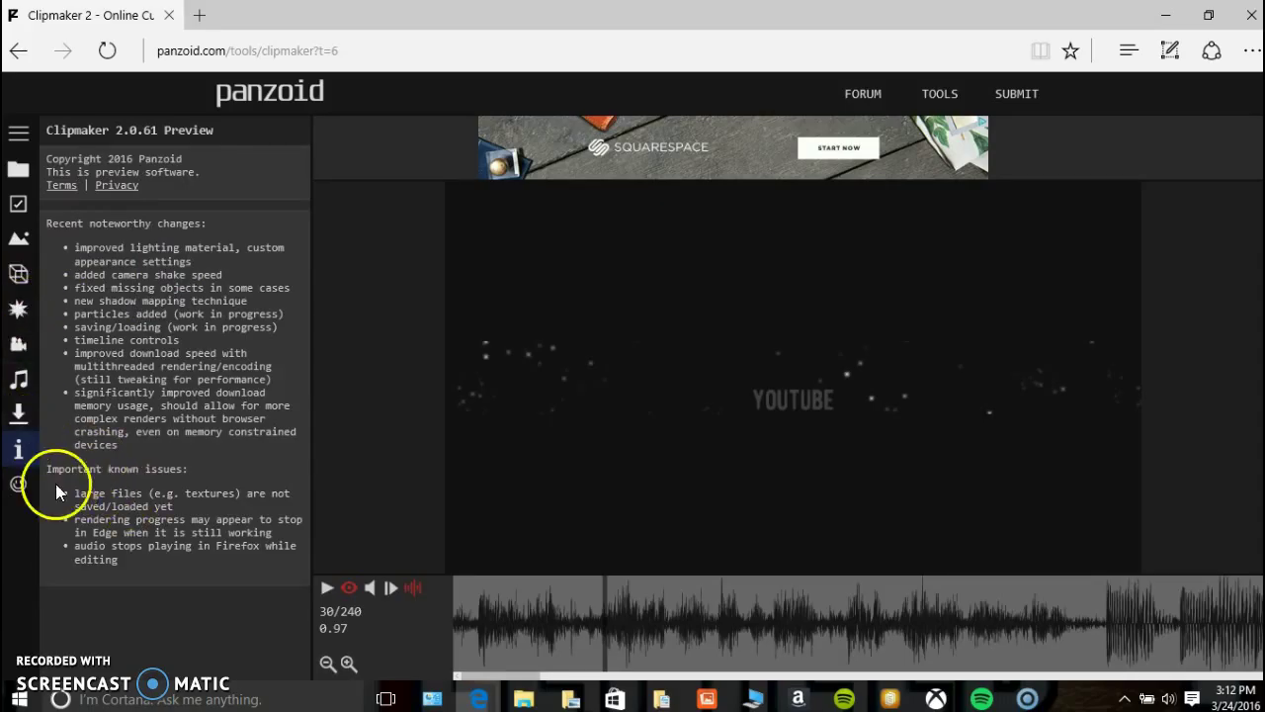
click(20, 310)
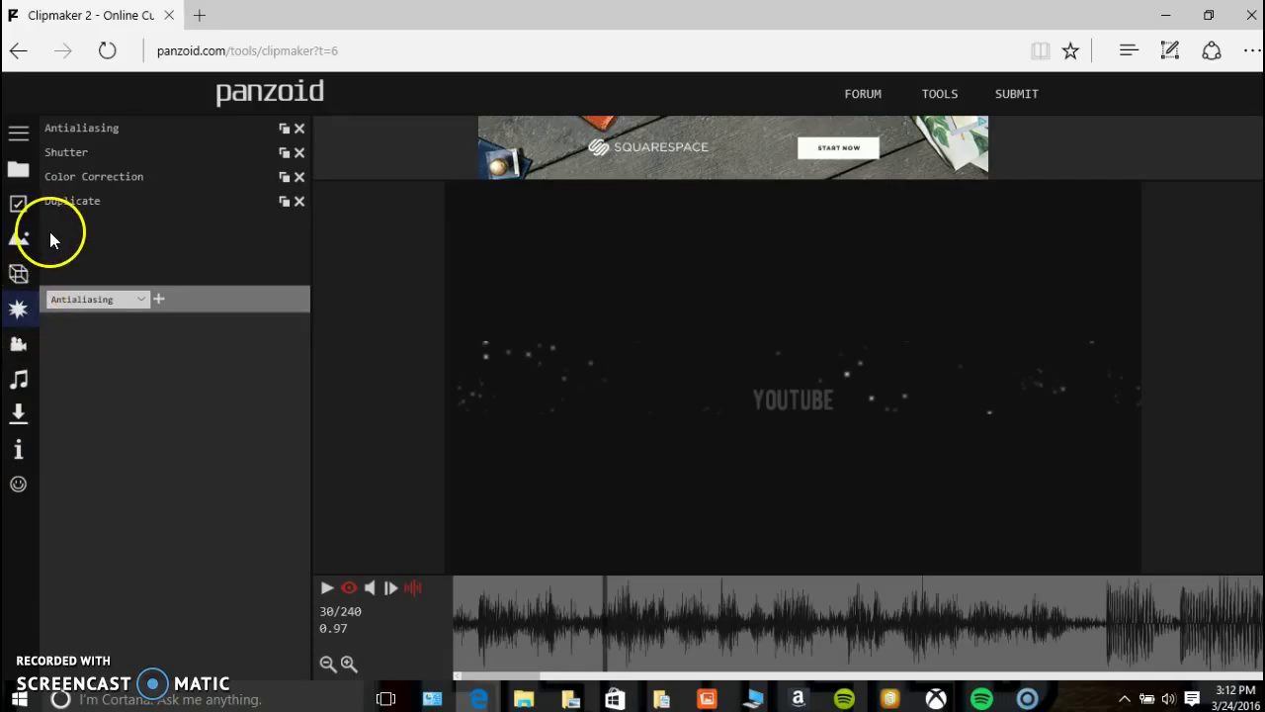
Check the YouTube 3D text: bebas font, height 25, thickness 5, detail 8, bevel off.
click(16, 283)
scroll(148, 337, down, 1)
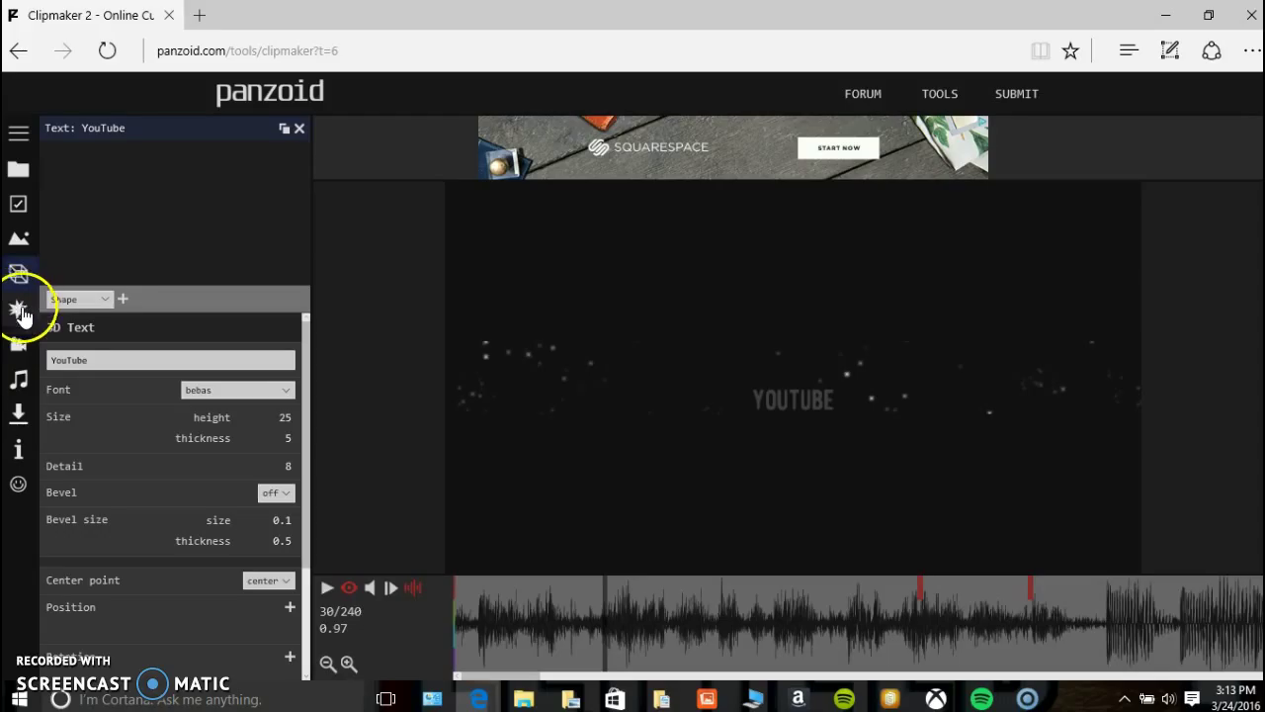
Render the intro and download it as clipmaker (3).mp4.
click(168, 552)
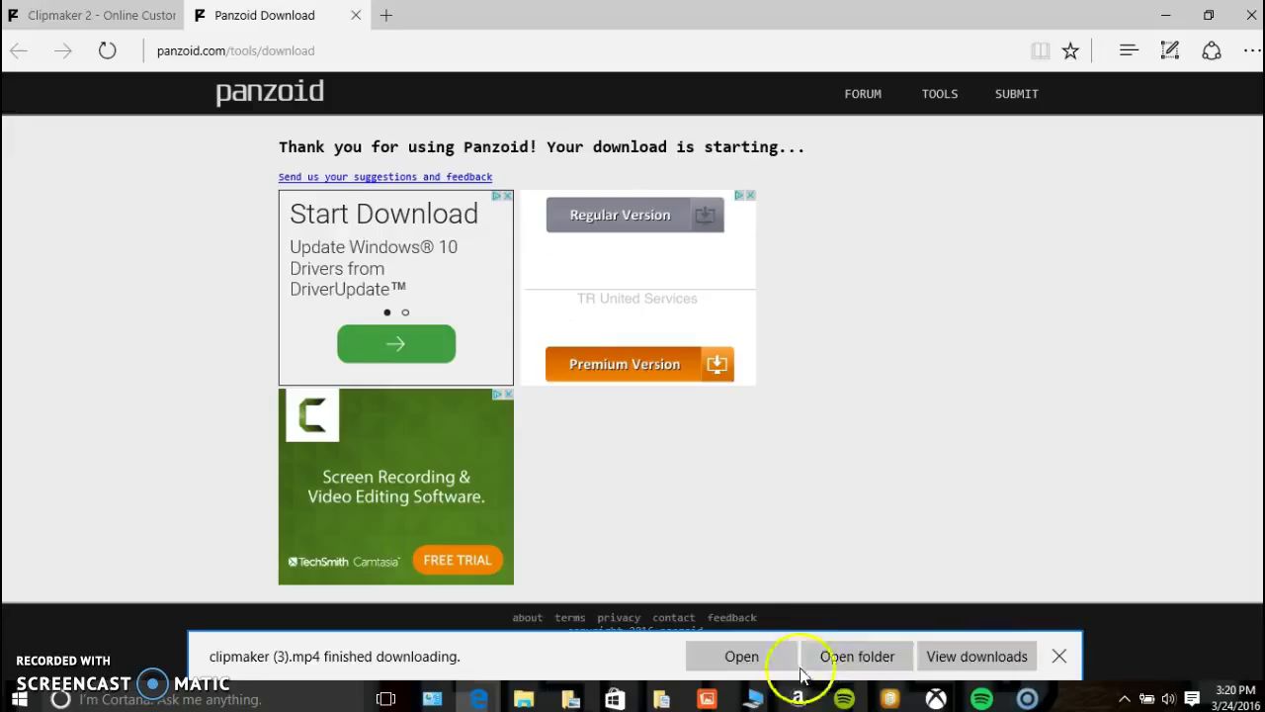
Open the downloaded clipmaker (3).mp4 from Edge's download bar in Movies & TV.
click(820, 657)
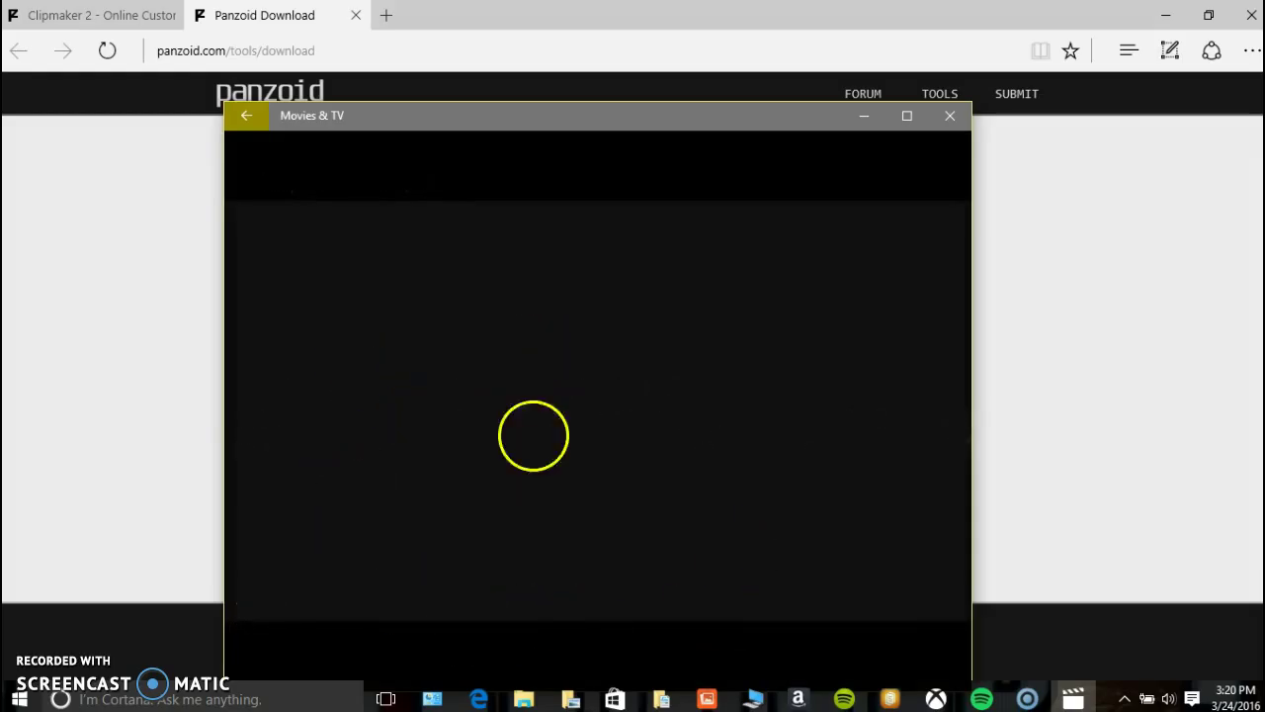
Set the volume to 16 and watch the intro full screen before returning windowed.
mouse_move(587, 589)
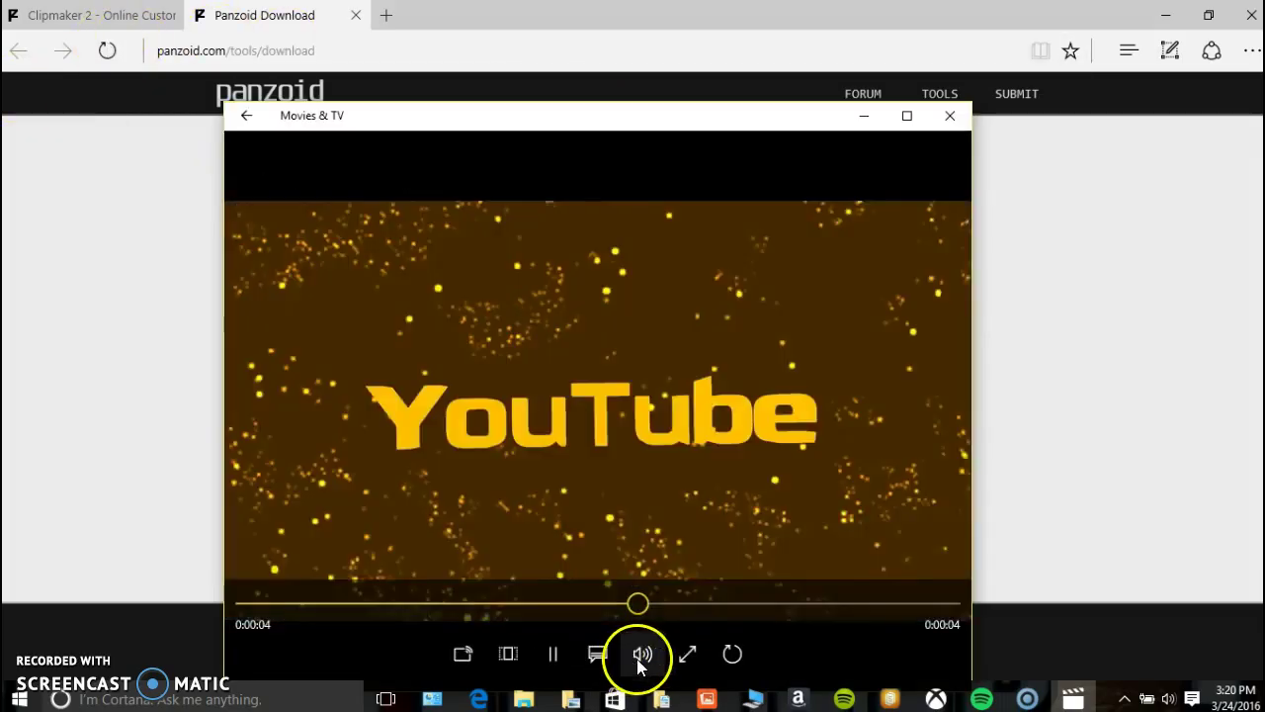
click(642, 653)
drag(651, 588, 599, 592)
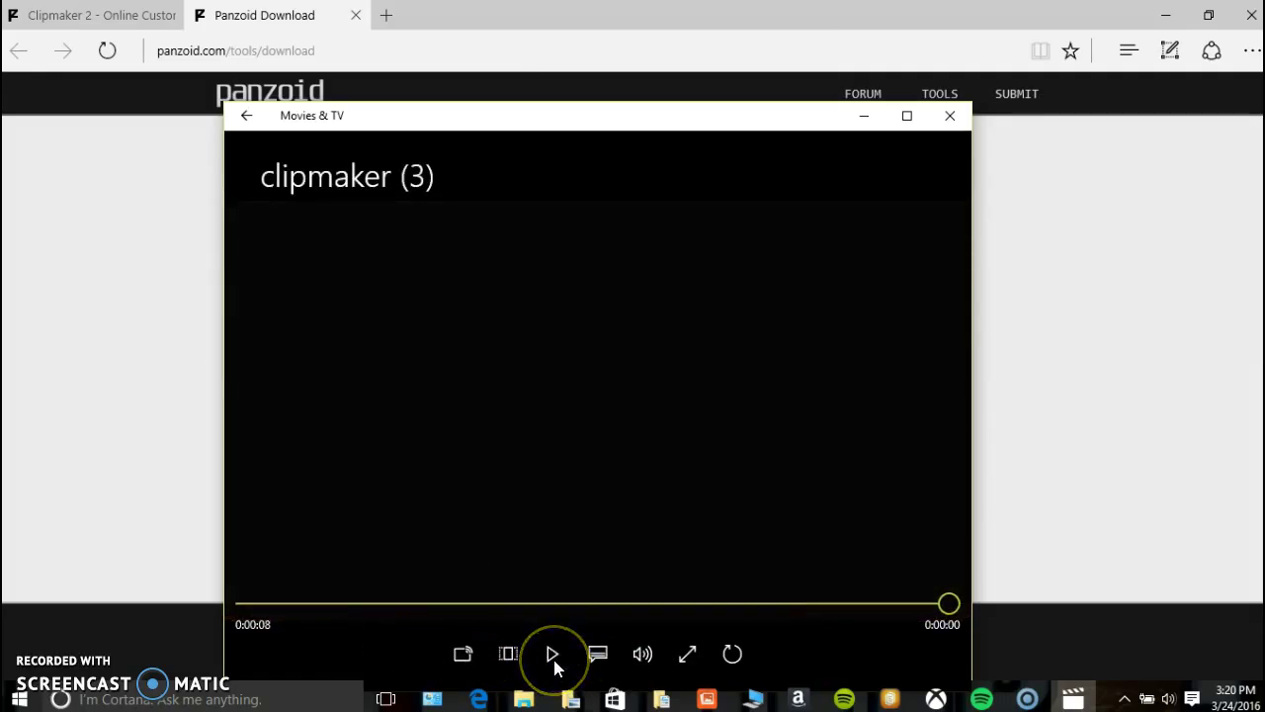
click(678, 656)
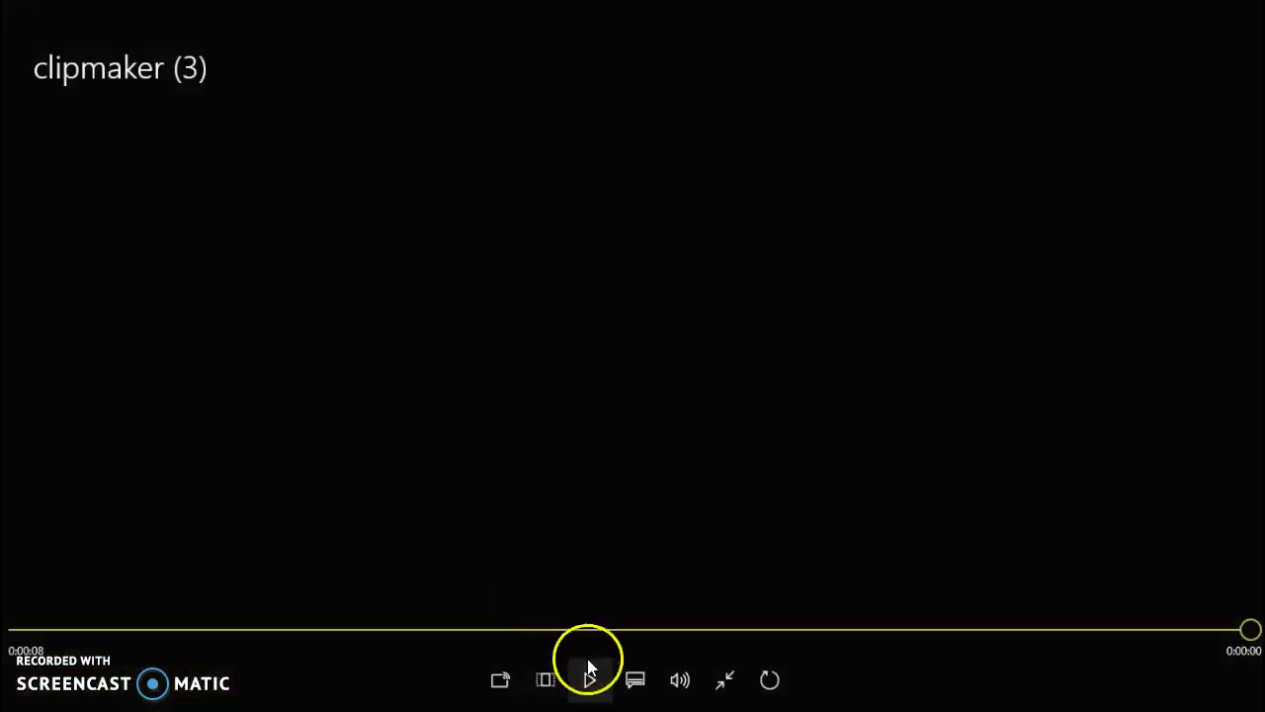
click(726, 682)
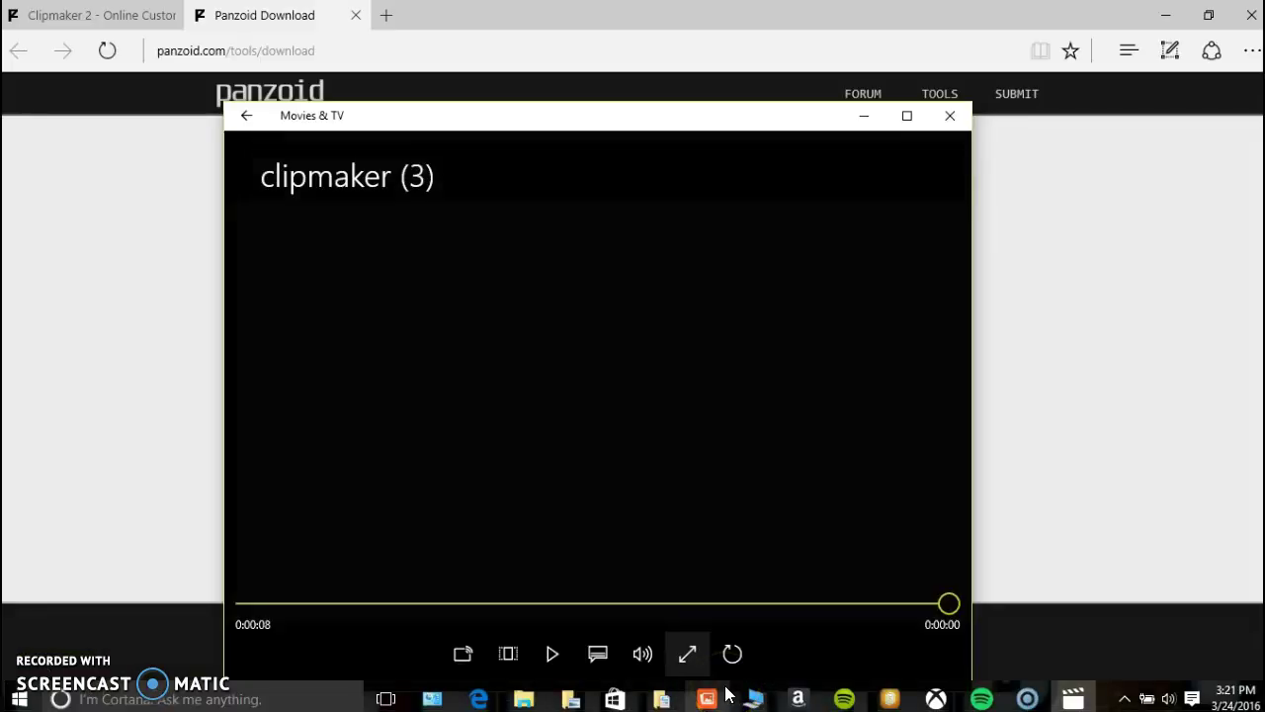
Close Movies & TV and minimize Edge to reveal the desktop.
click(951, 119)
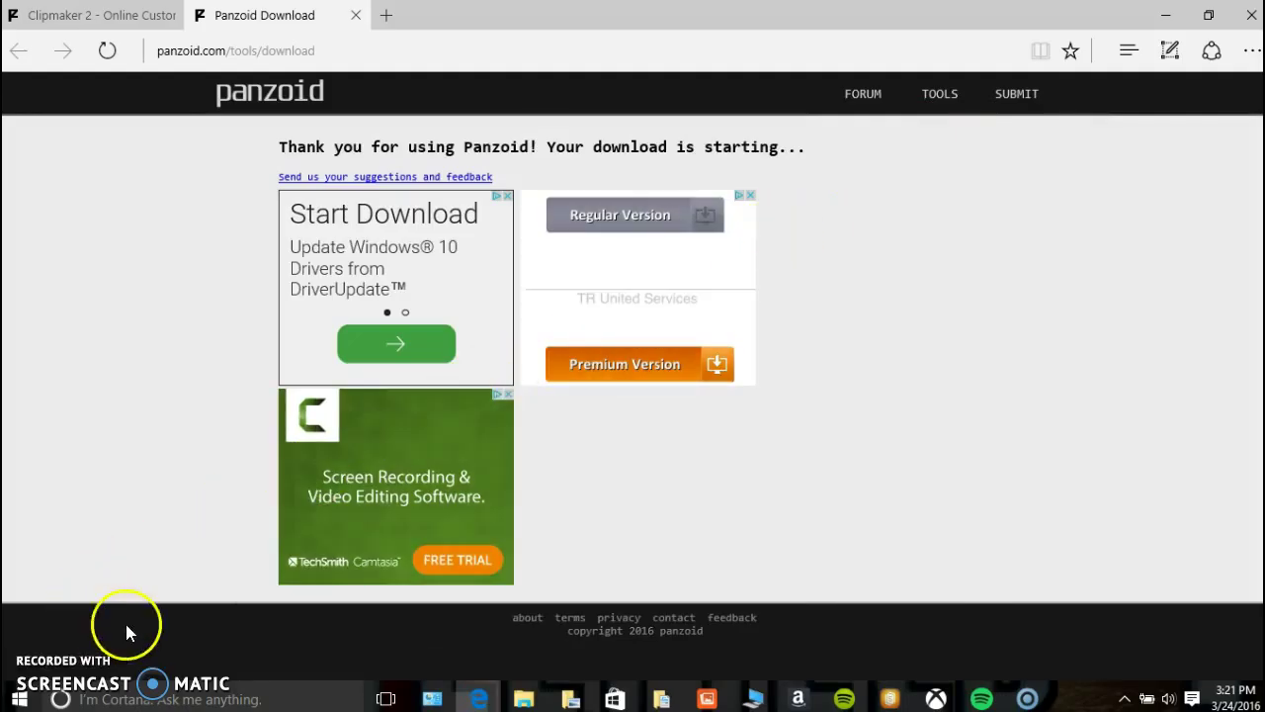
click(1164, 16)
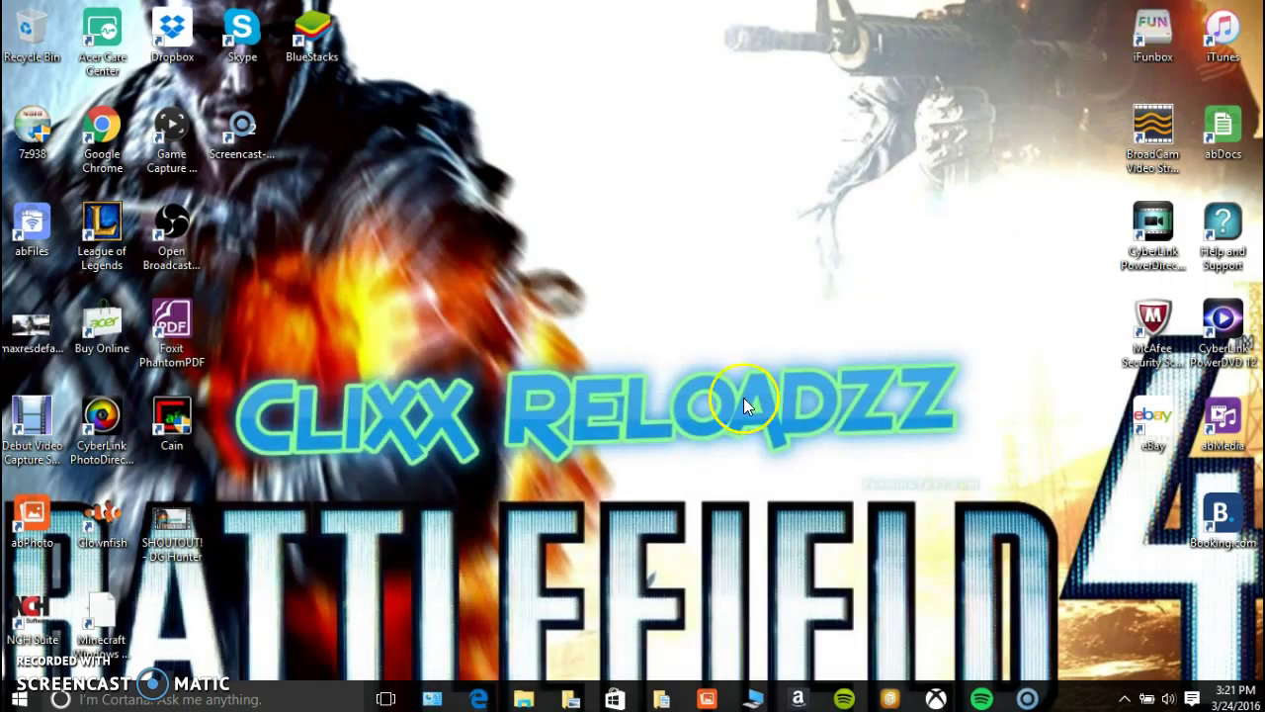